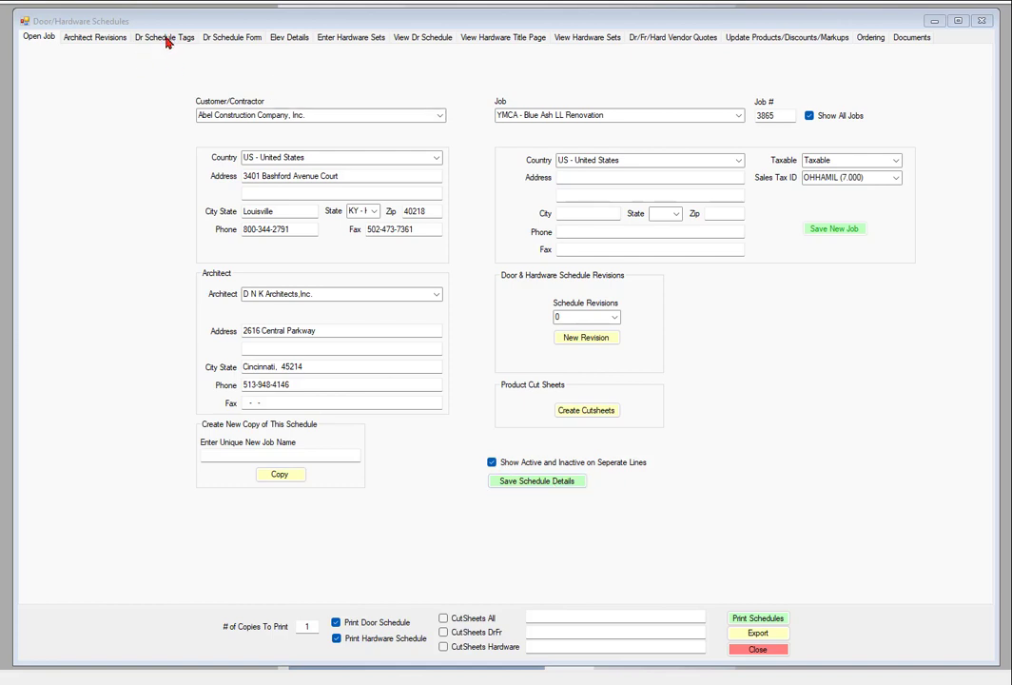
Open the door schedule tags page and review the door numbers in the architect's door schedule PDF in ABBYY FineReader
left_click(167, 41)
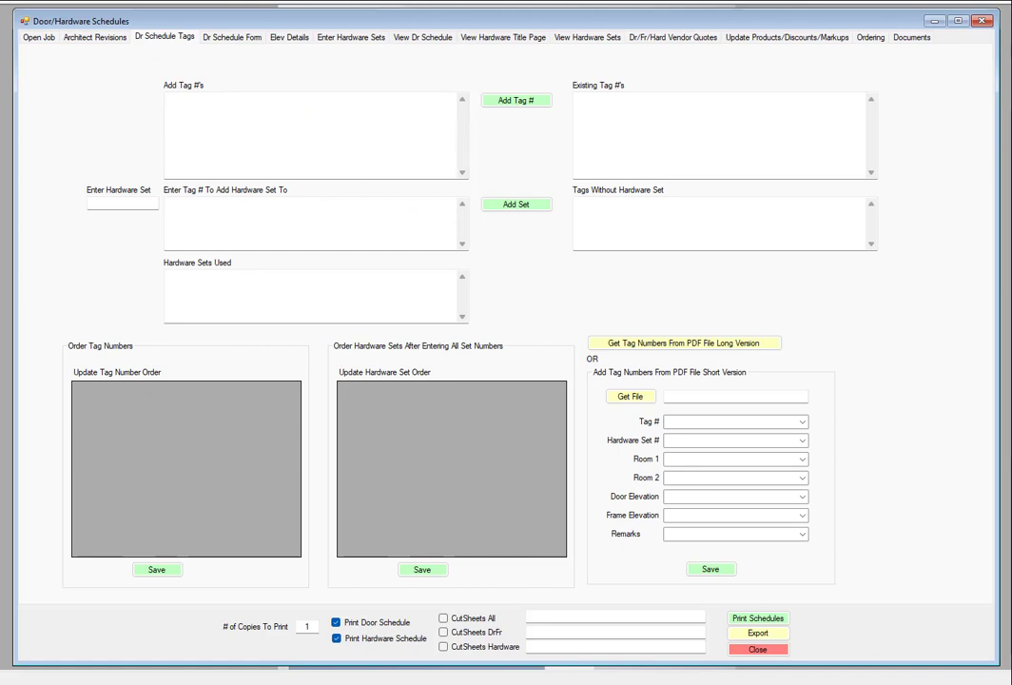
left_click(913, 637)
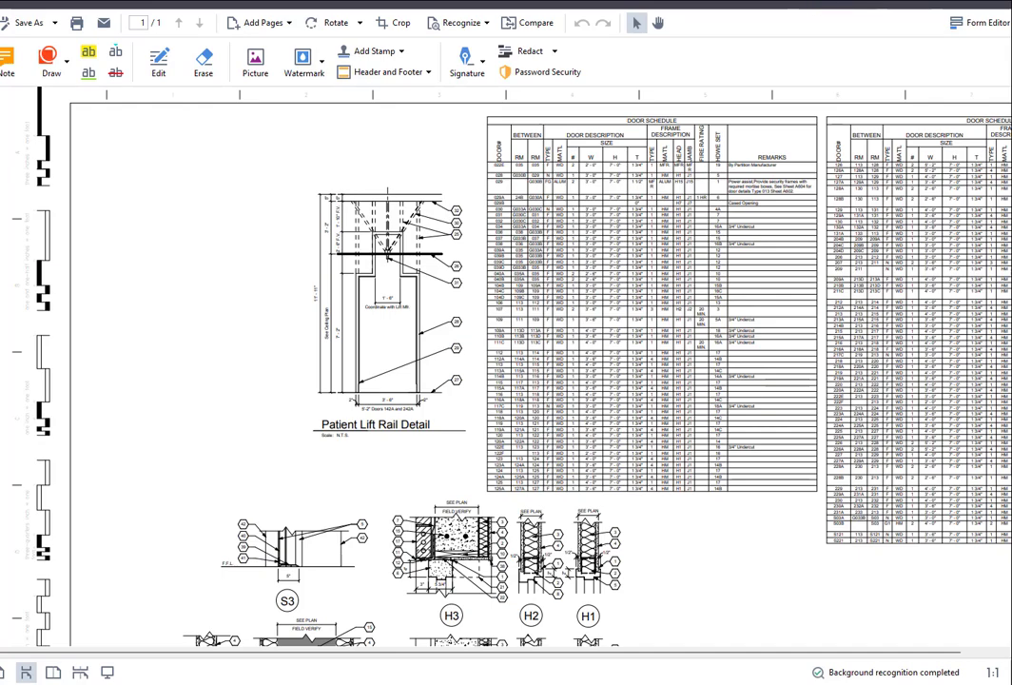
left_click(1009, 2)
left_click_drag(857, 83, 678, 58)
left_click_drag(445, 533, 619, 550)
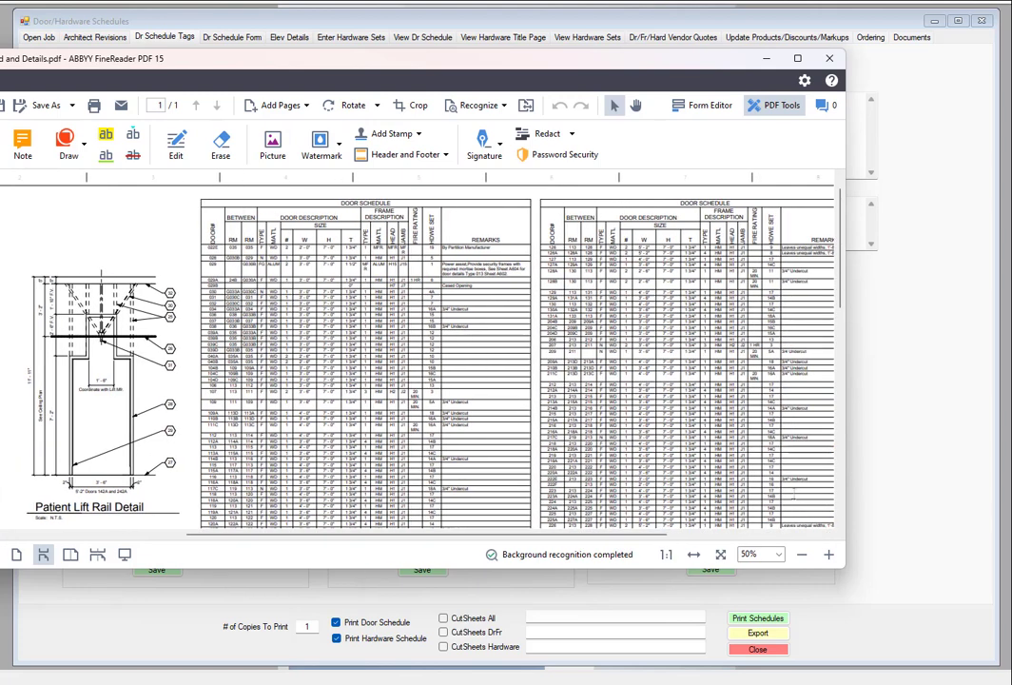
left_click_drag(821, 568, 822, 679)
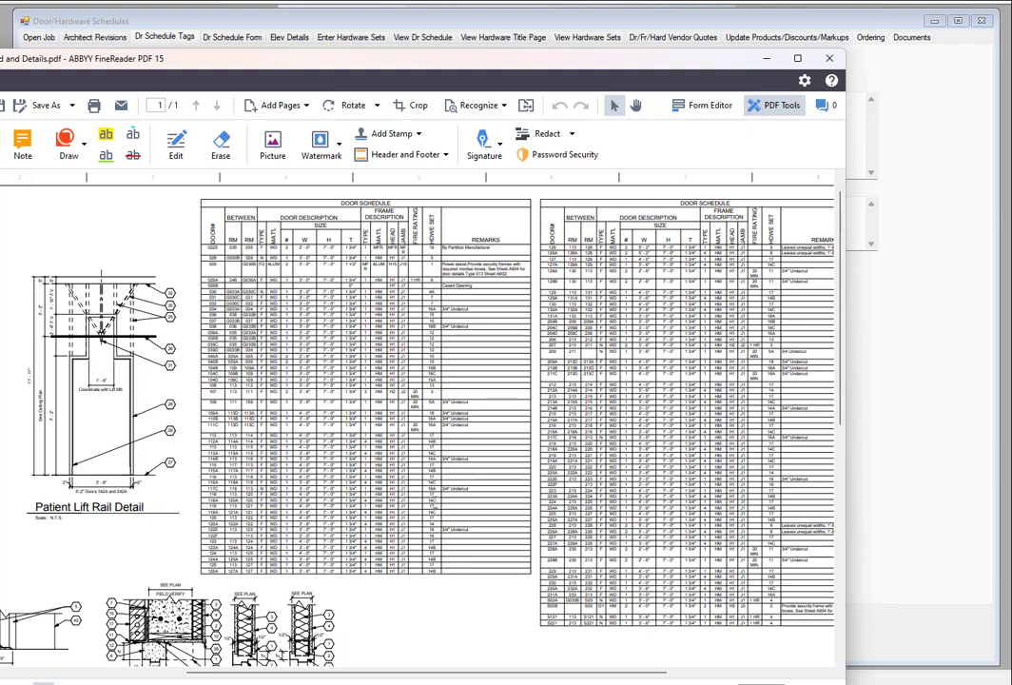
left_click(769, 60)
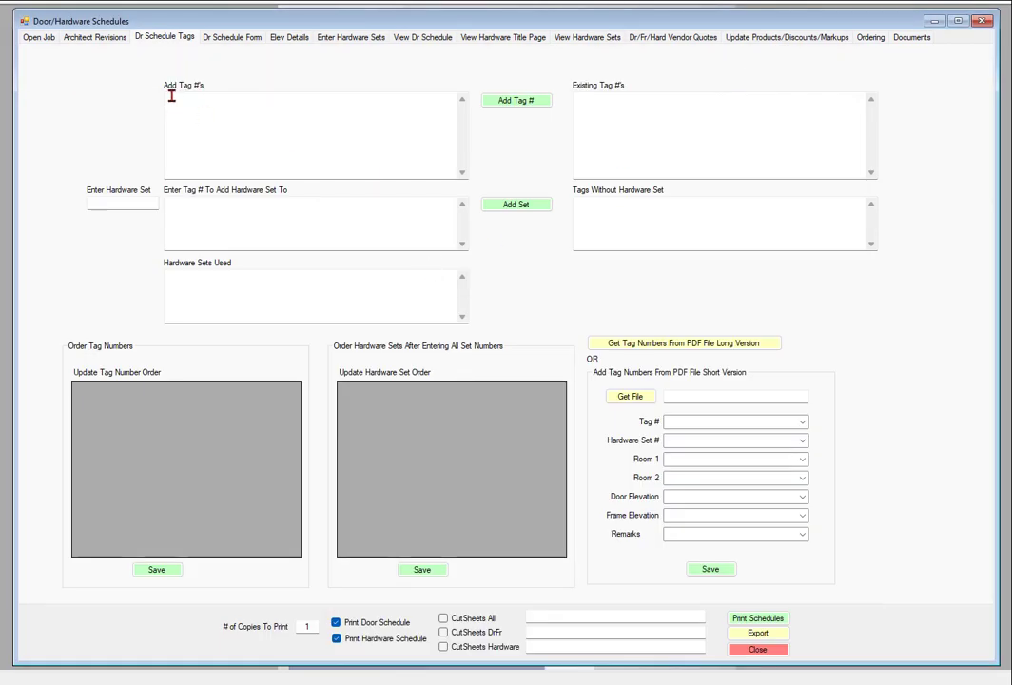
Add tag numbers 1, 2, 3, 4, 5 and 6 to the job as a comma-separated list
left_click(209, 113)
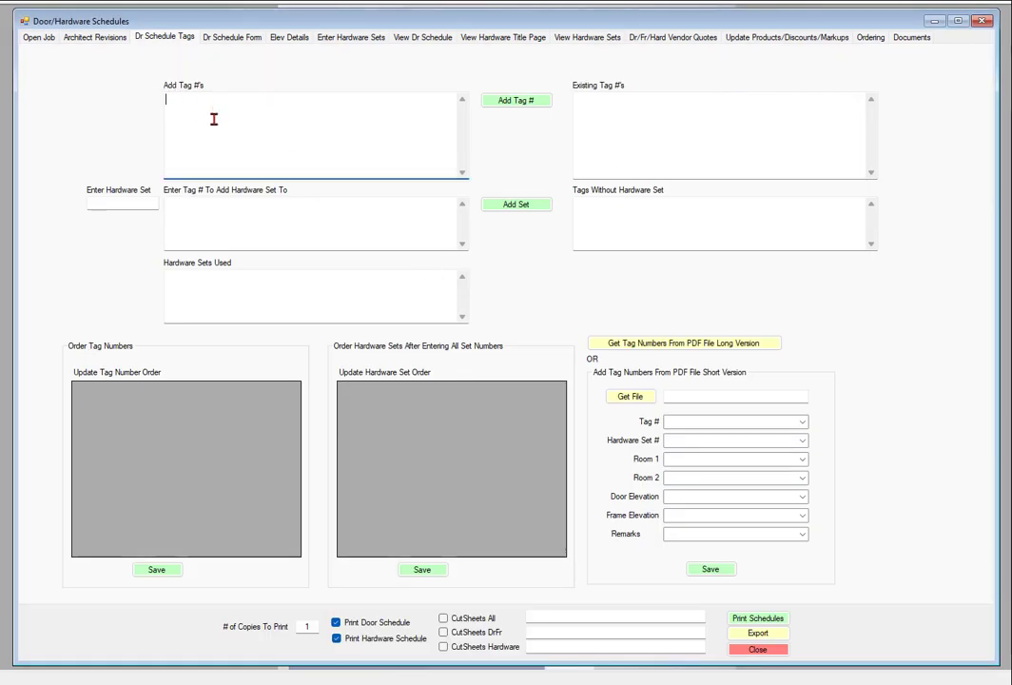
type("1,2,3,4,5,6")
left_click(518, 102)
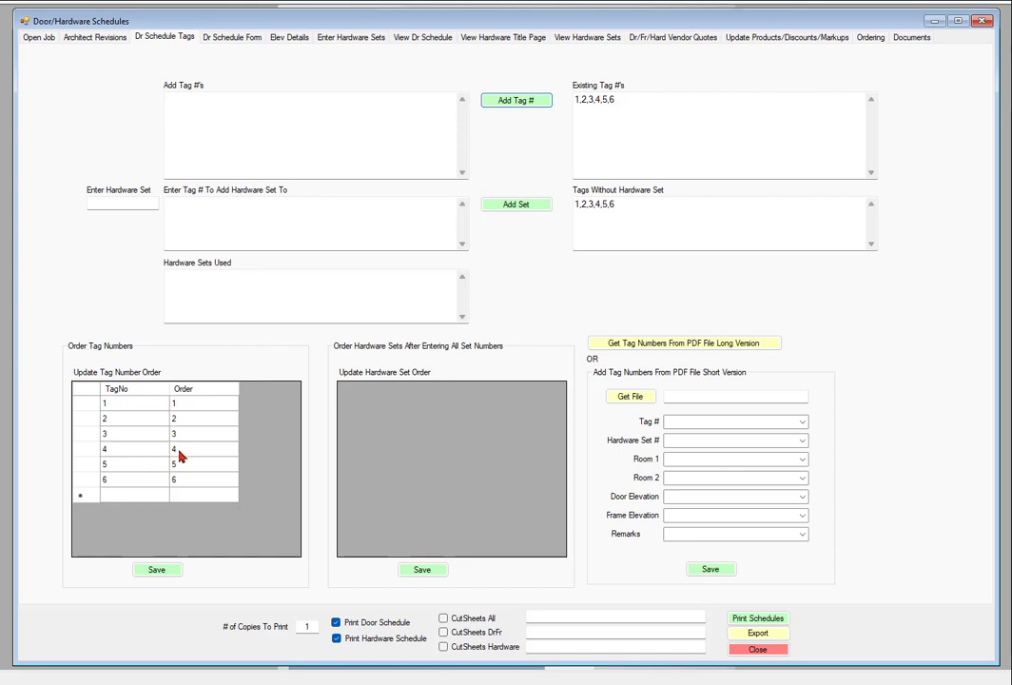
Try to reorder the tags by giving tag 6 order 4, tag 4 order 5 and tag 5 order 6
left_click(186, 481)
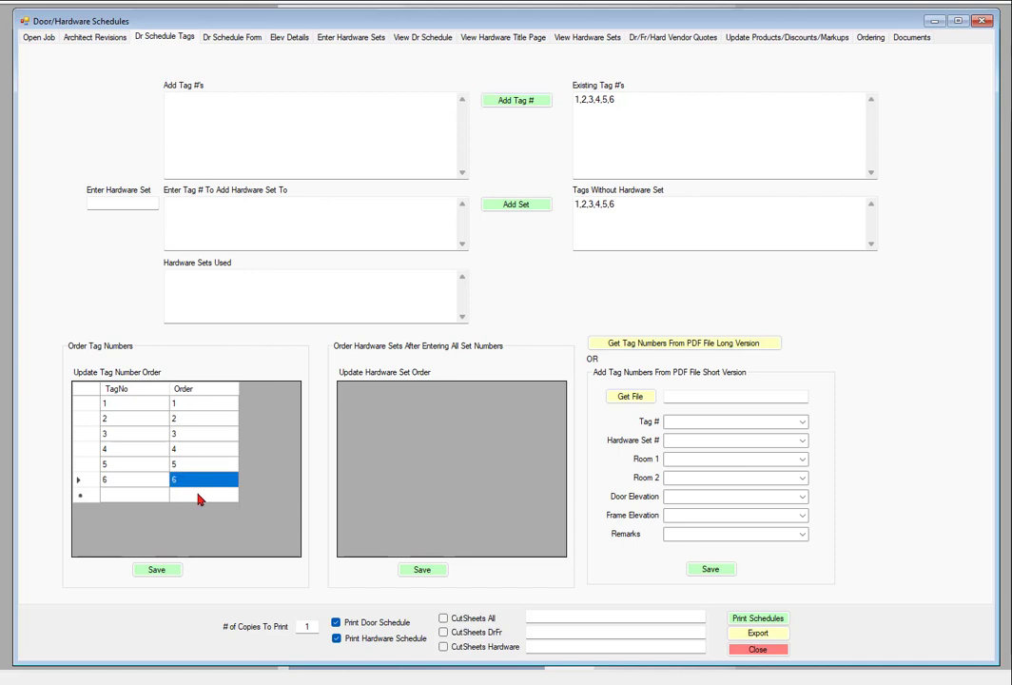
type("4")
left_click(189, 454)
type("5")
key("Down")
type("6")
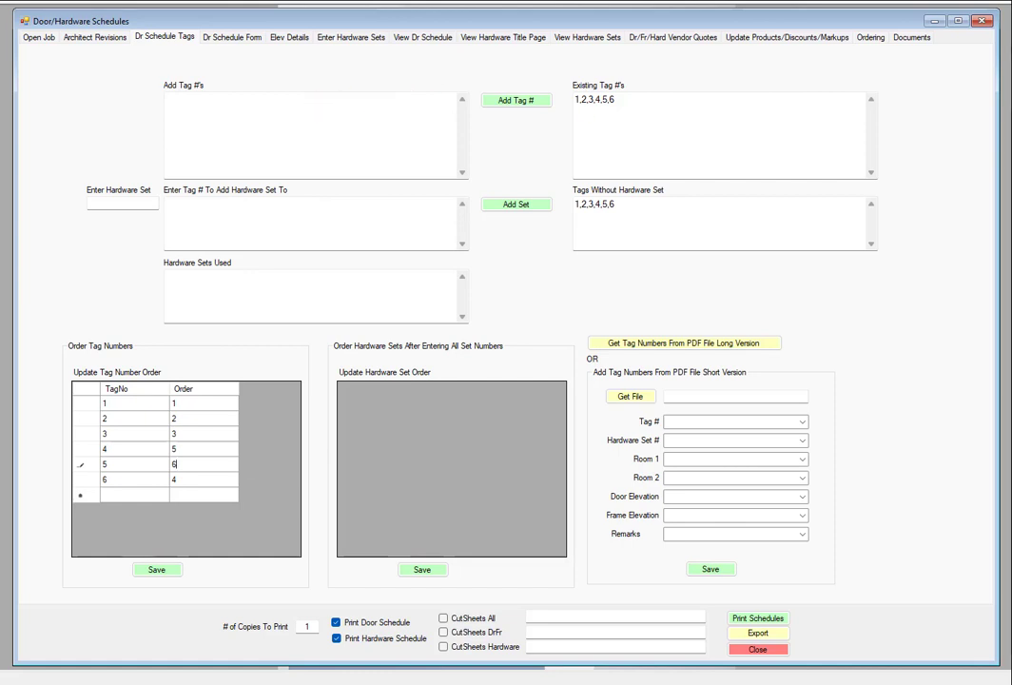
Check the added tag numbers in the door schedule form's grid and return to the schedule tags page
left_click(230, 40)
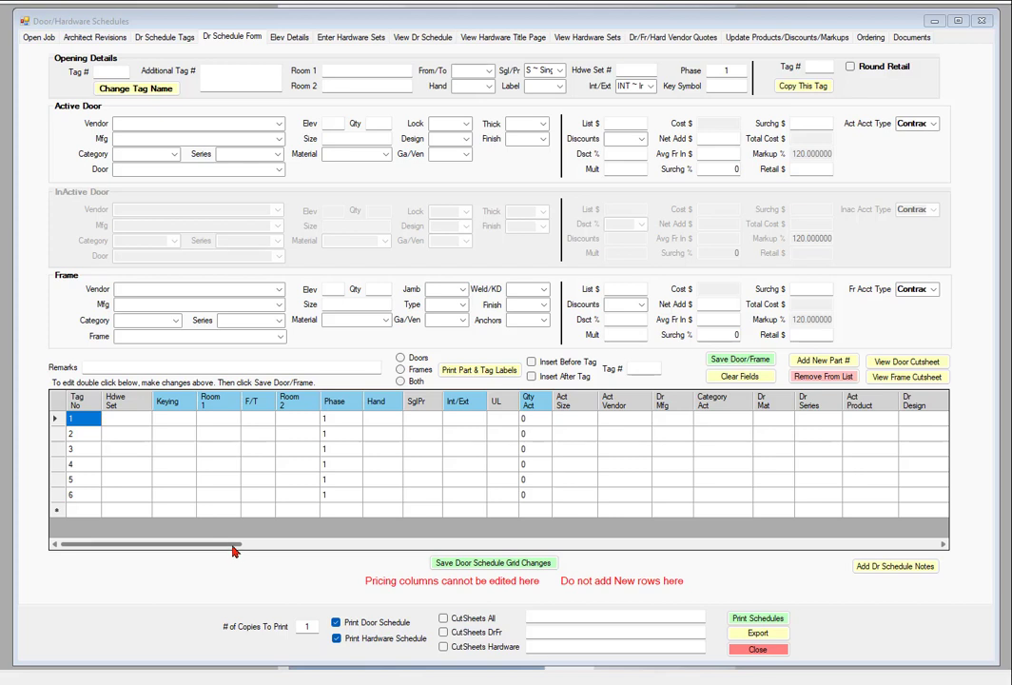
mouse_move(233, 549)
left_mouse_down()
mouse_move(558, 563)
mouse_move(238, 563)
left_mouse_up()
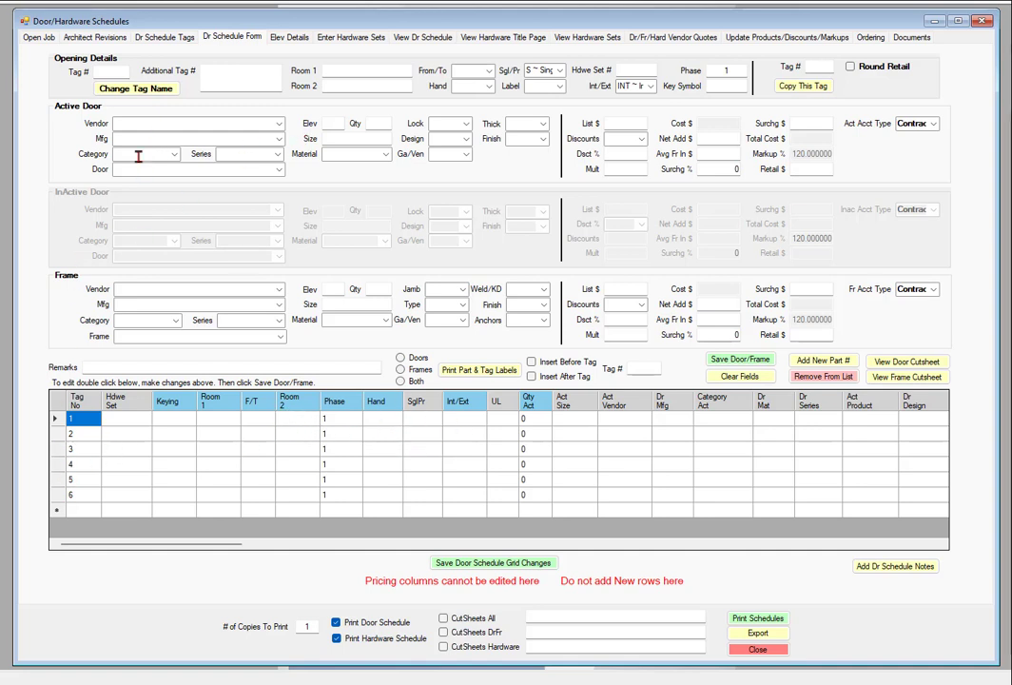
left_click(165, 38)
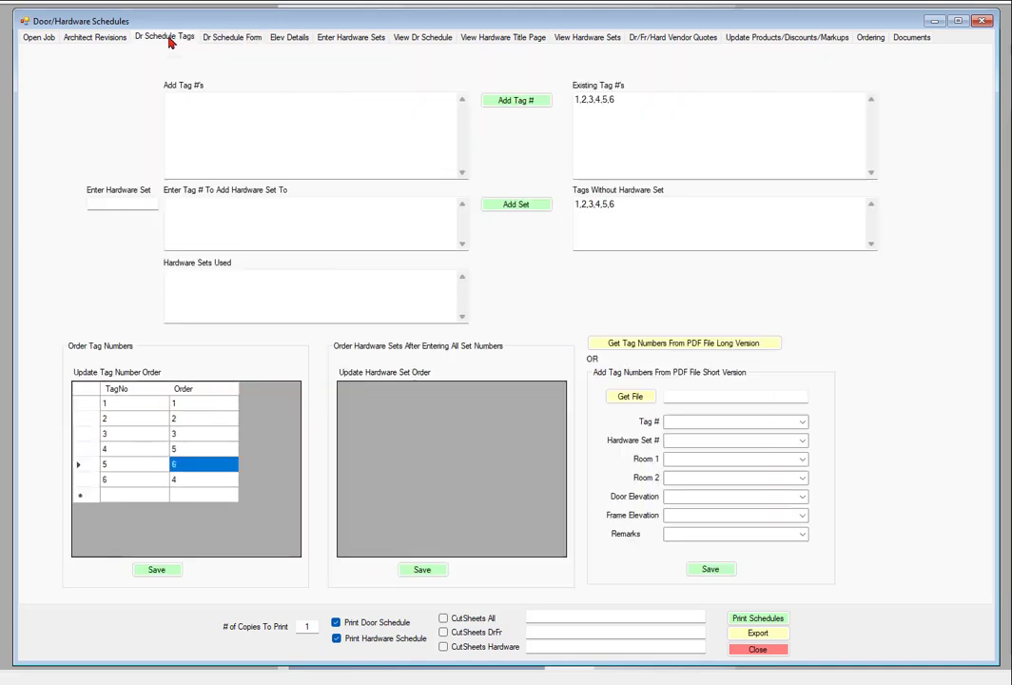
Consult the hardware set column in the door schedule PDF and assign hardware set A to tags 1 and 2
left_click(124, 204)
mouse_move(902, 681)
left_click(900, 628)
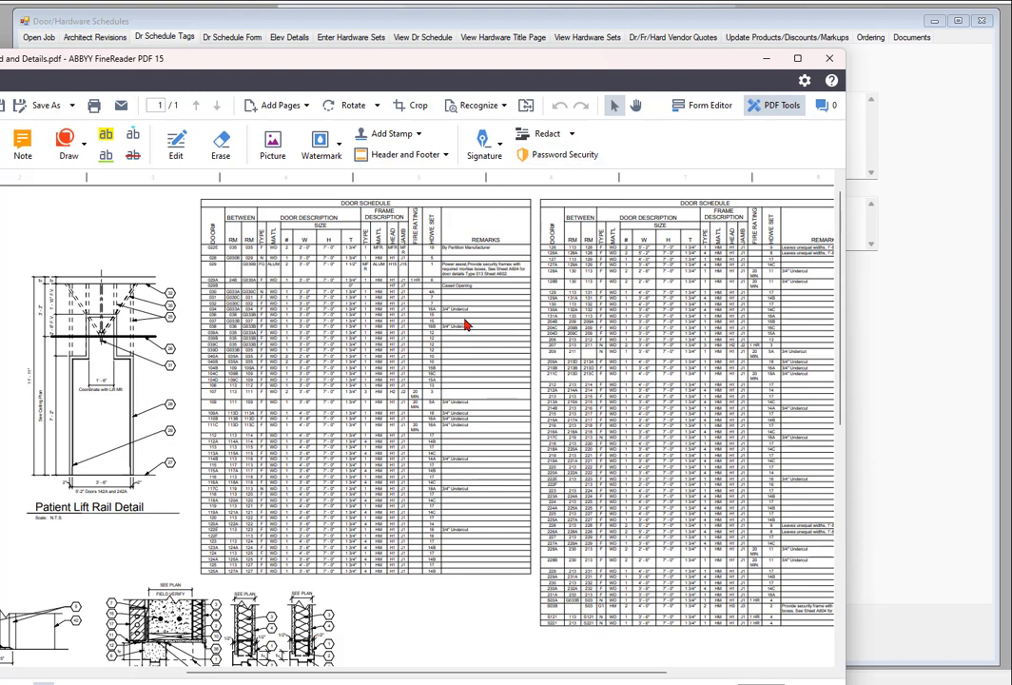
left_click(765, 58)
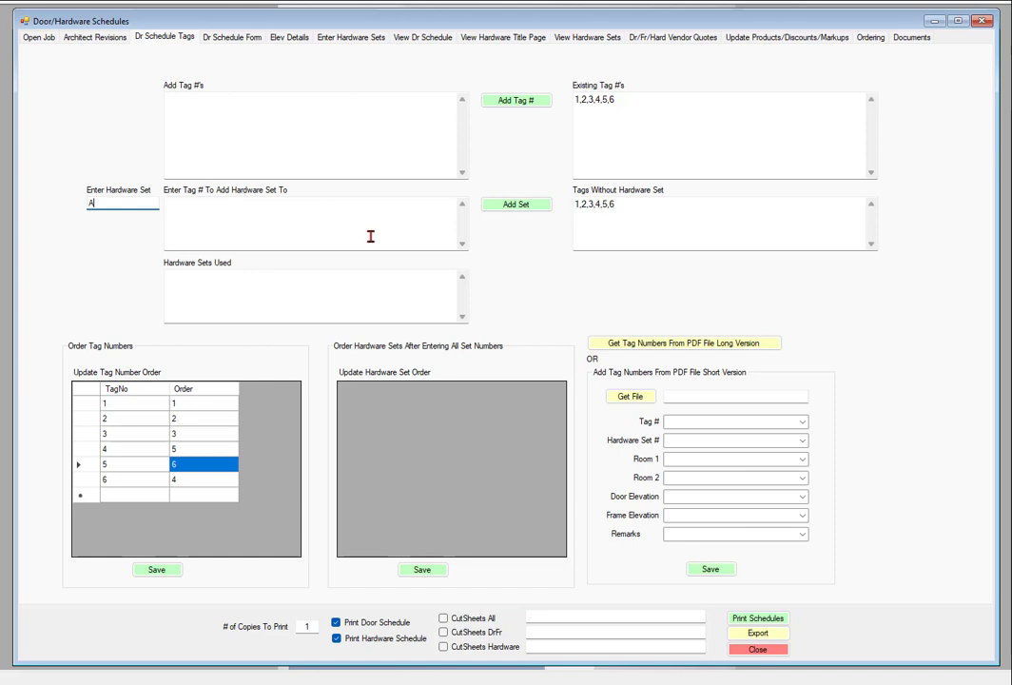
left_click(253, 230)
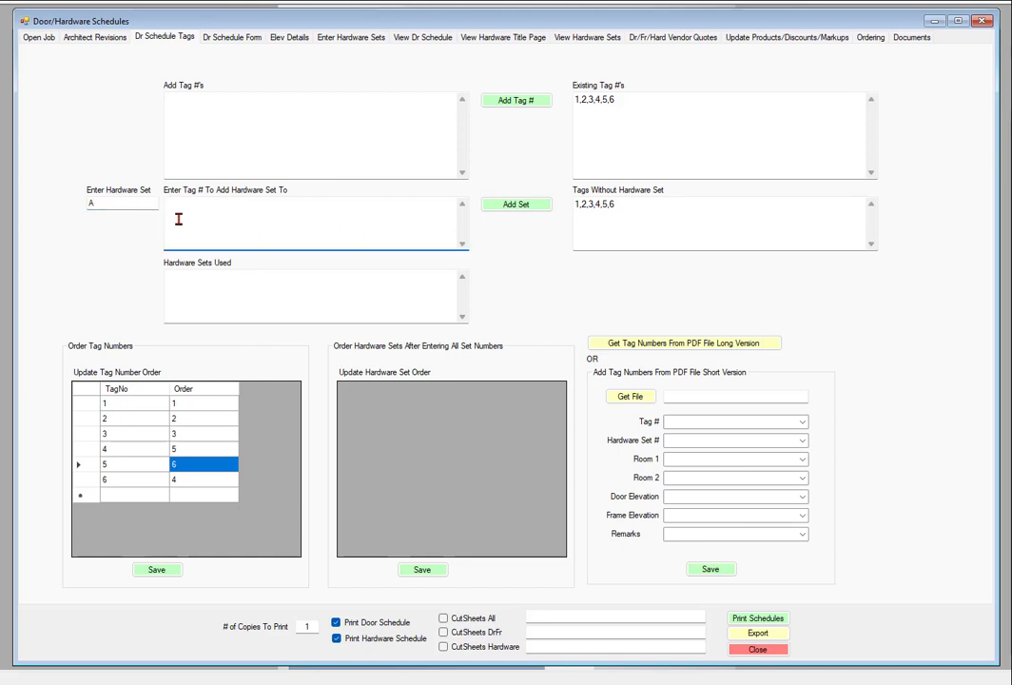
type("1,2")
left_click(518, 204)
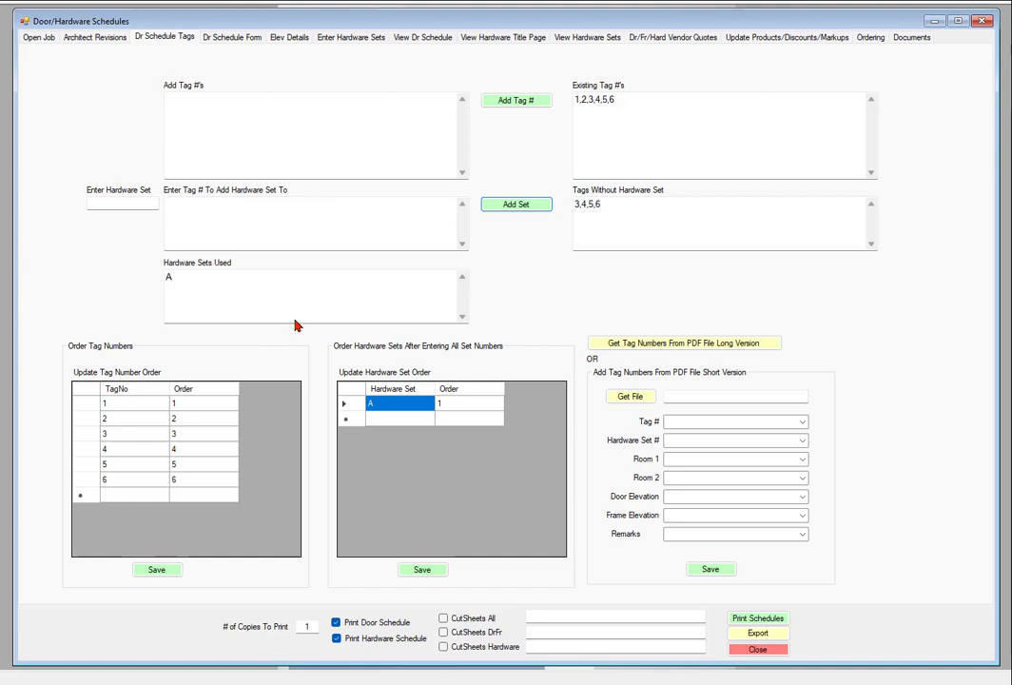
Assign hardware set B to tag 3
left_click(128, 202)
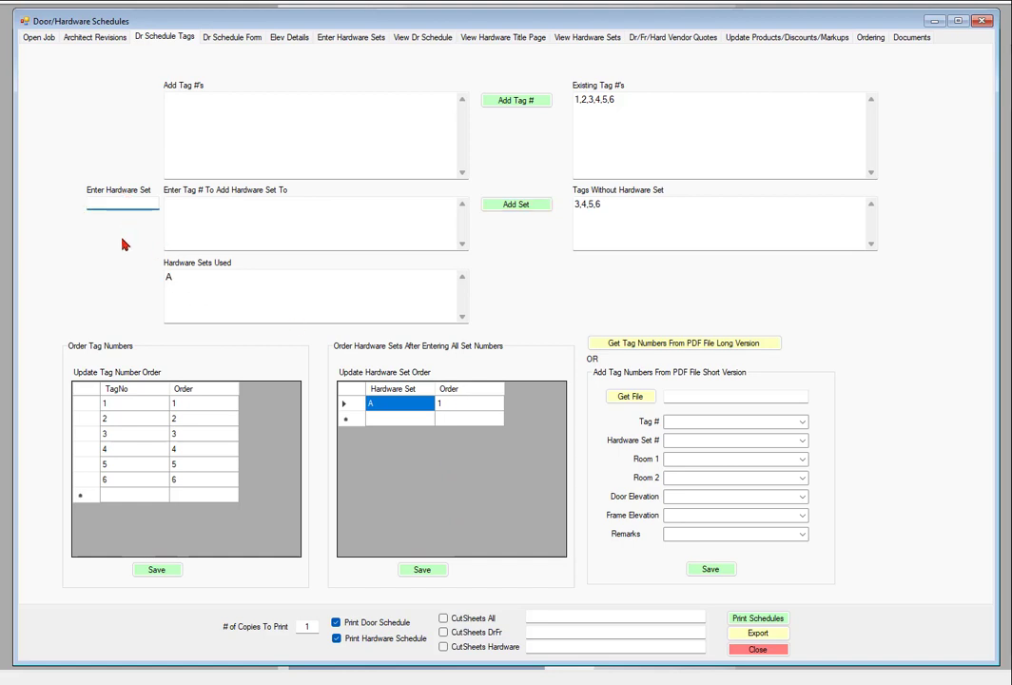
type("B")
left_click(211, 213)
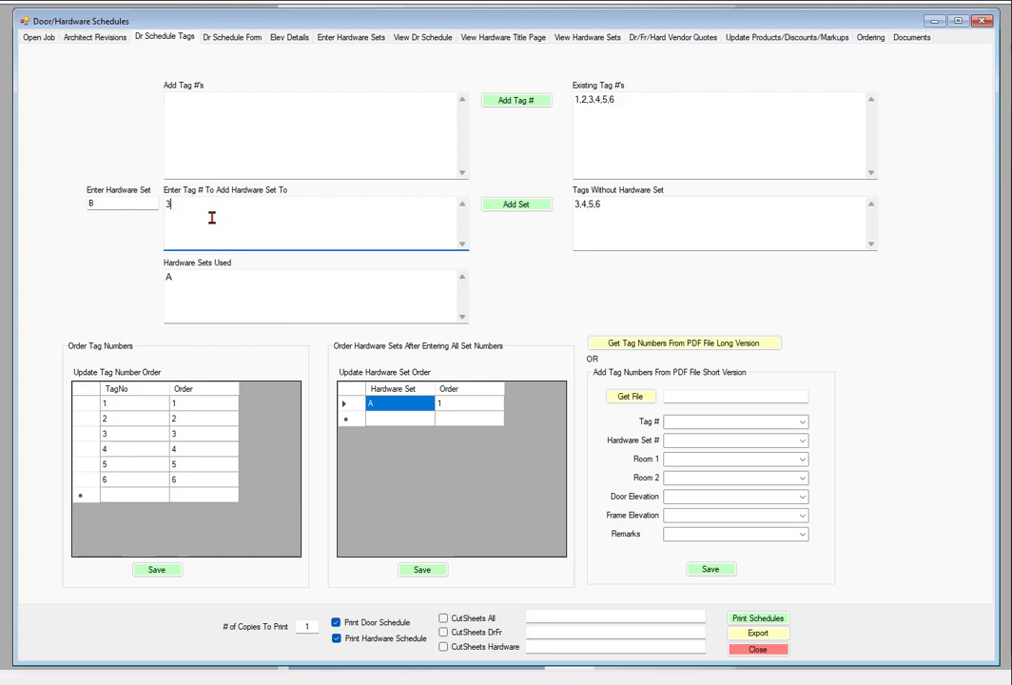
left_click(525, 206)
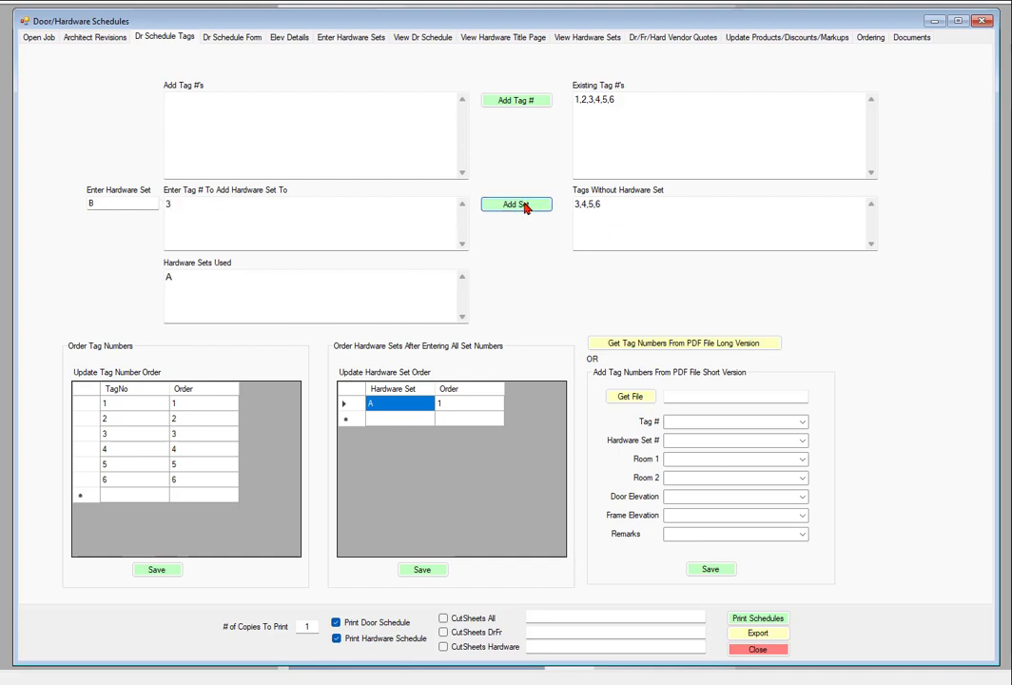
Assign hardware set C to tags 4 and 5
left_click(126, 202)
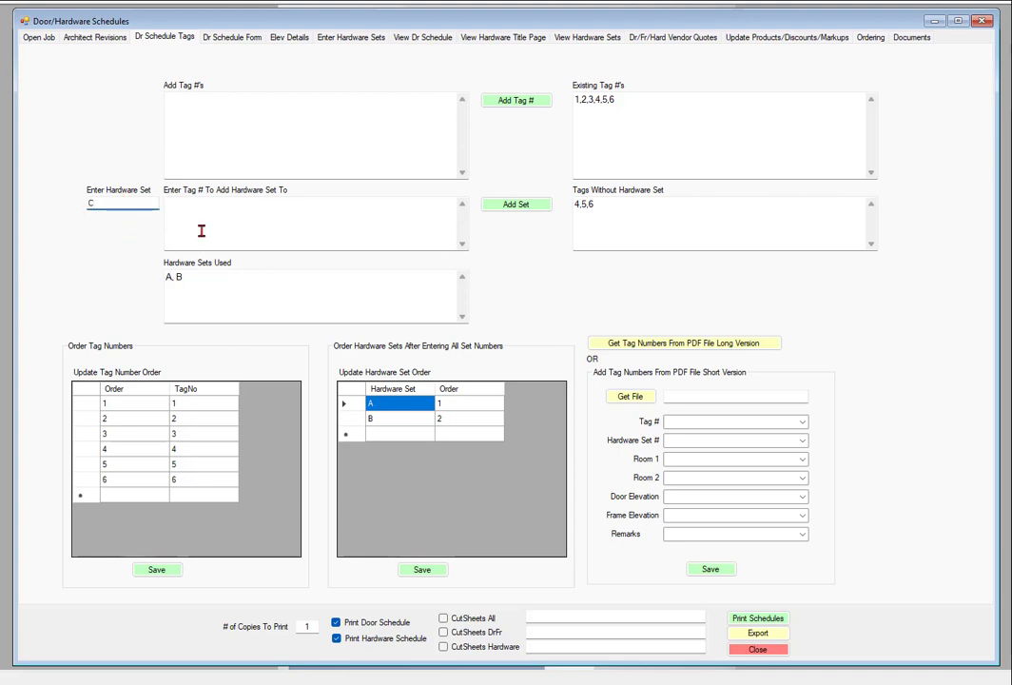
left_click(229, 214)
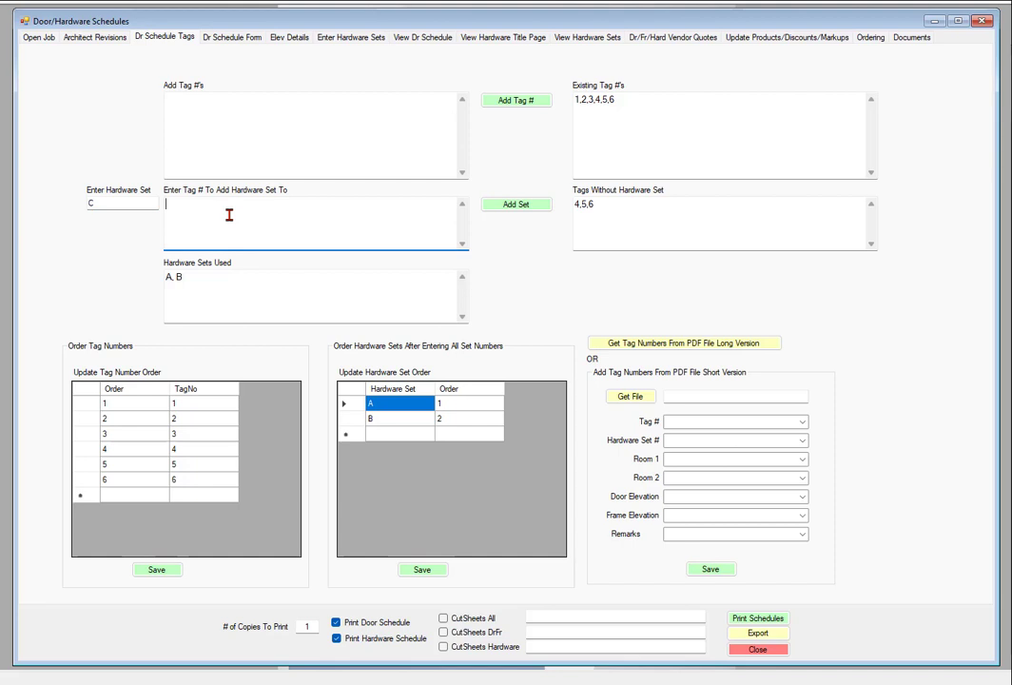
type("4,5")
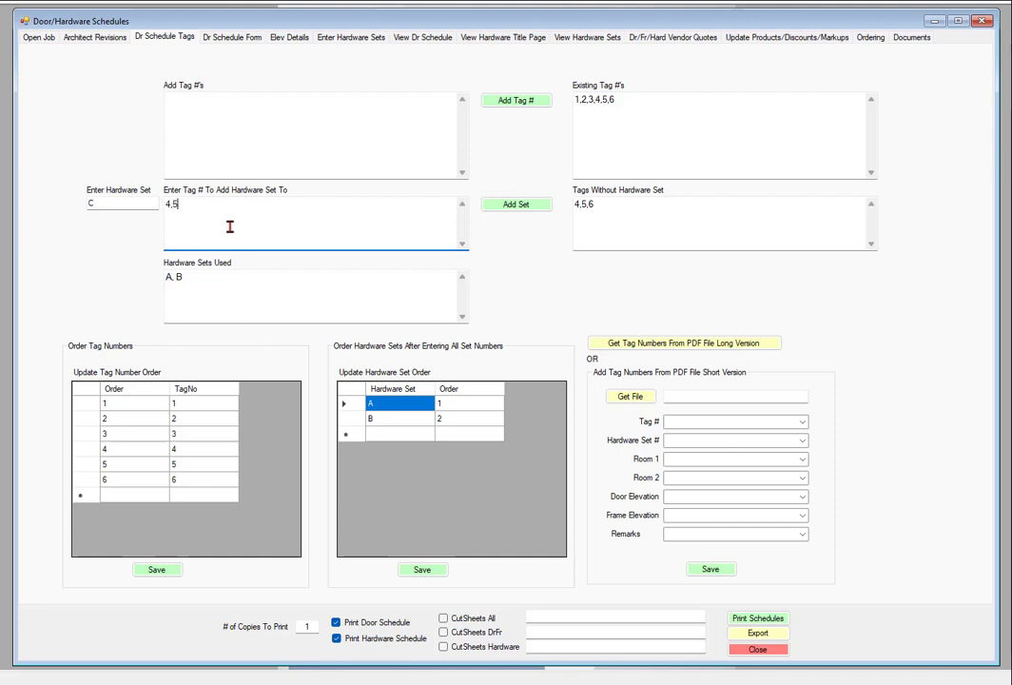
left_click(522, 207)
Assign hardware set D to tag 6
left_click(105, 203)
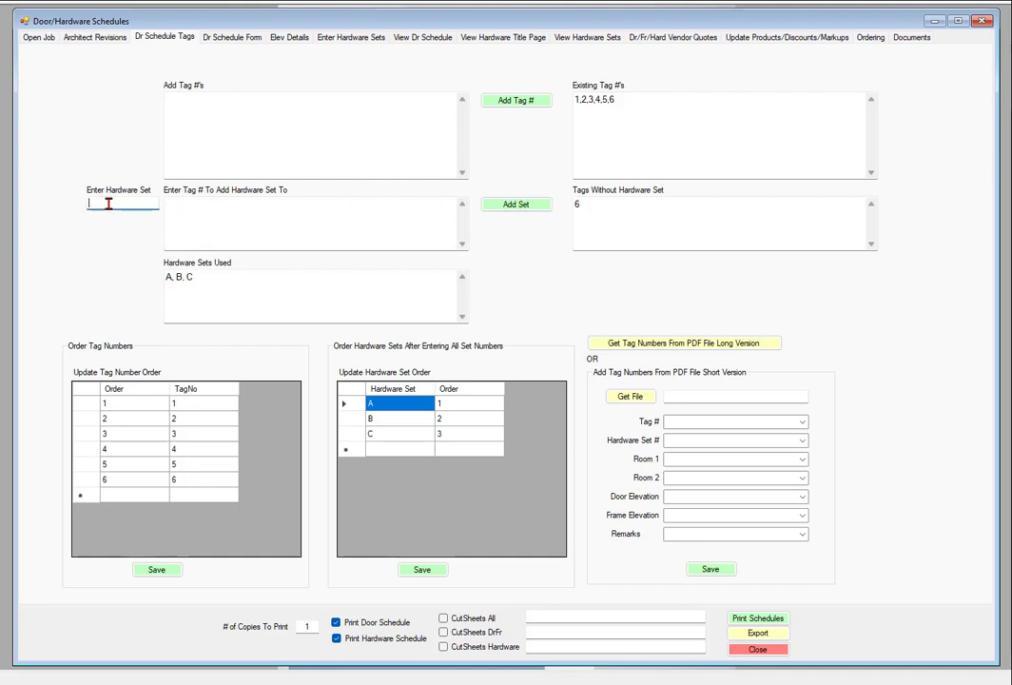
type("D")
left_click(209, 228)
type("6")
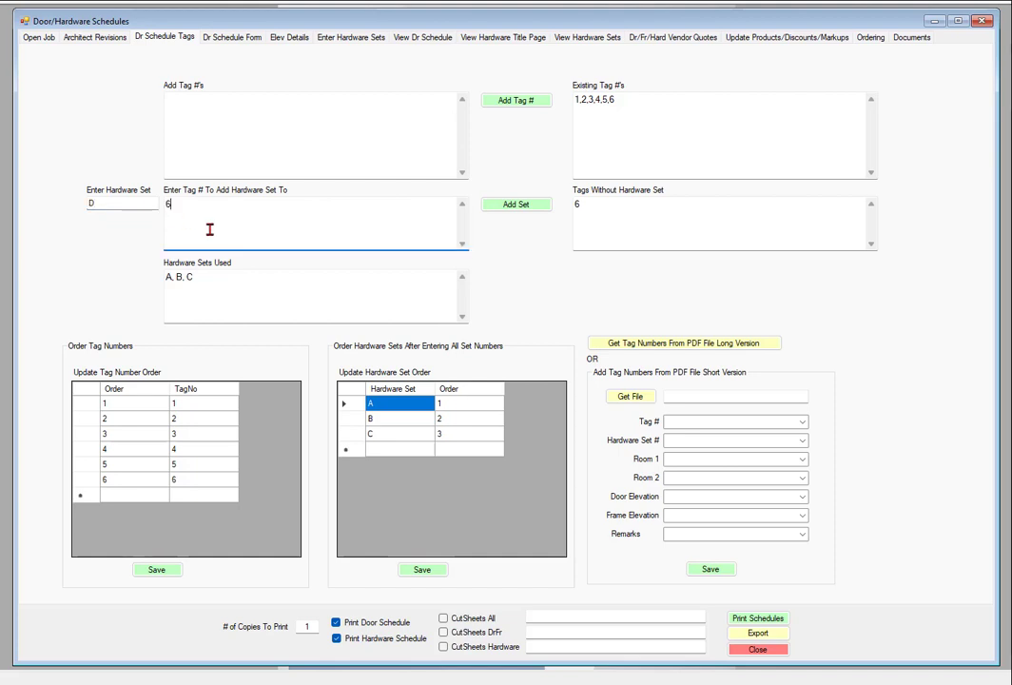
left_click(523, 204)
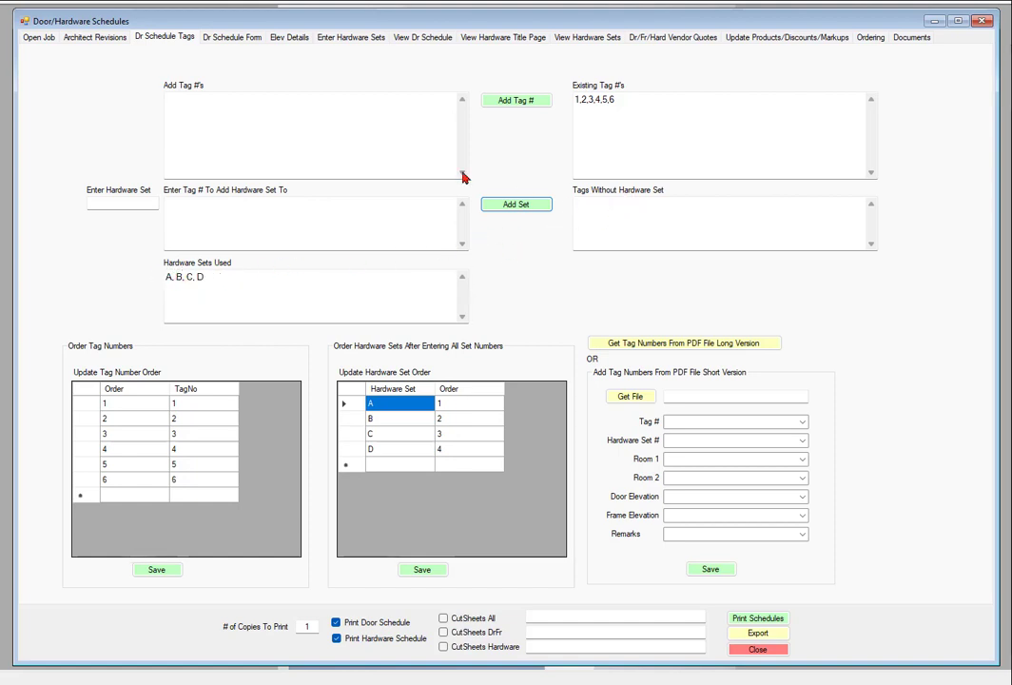
Check the hardware set assigned to each tag in the door schedule form, and go back to the schedule tags page
left_click(206, 37)
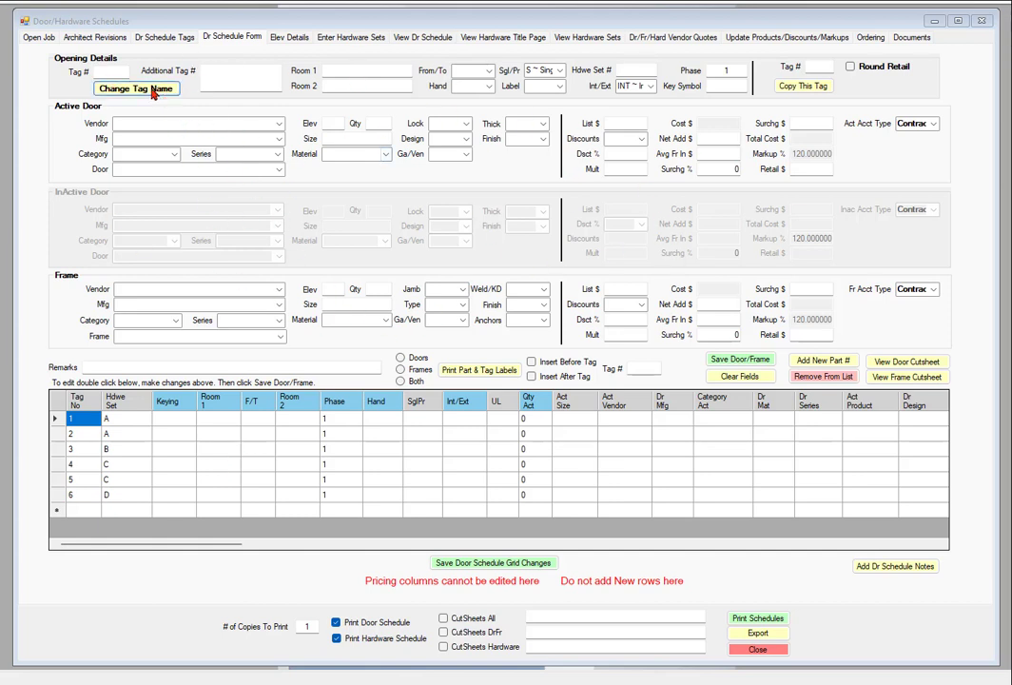
left_click(113, 73)
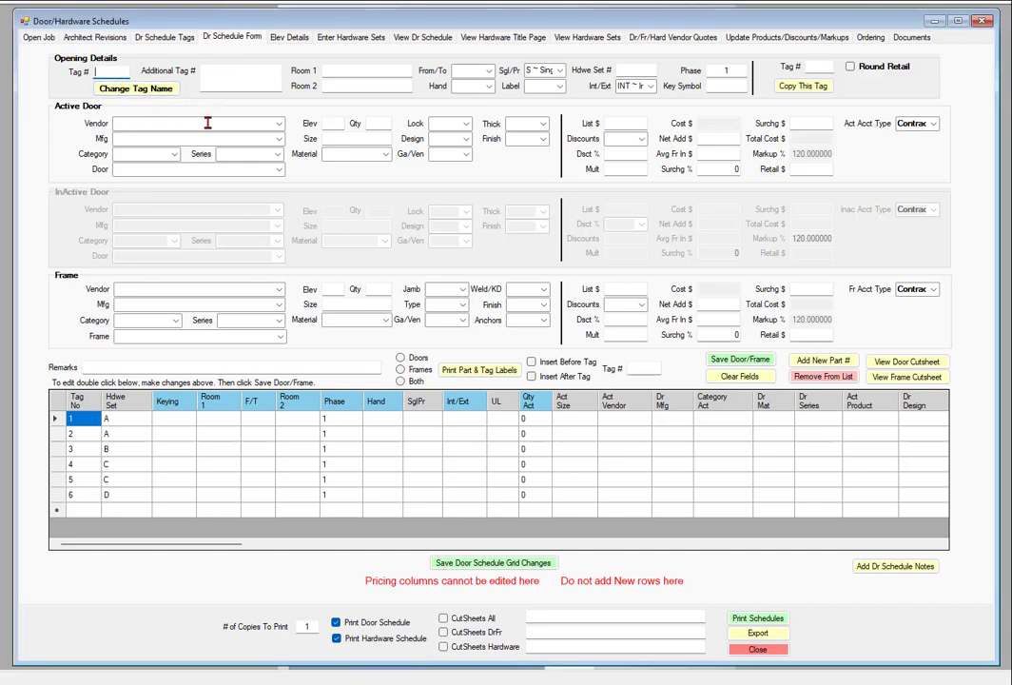
left_click(167, 39)
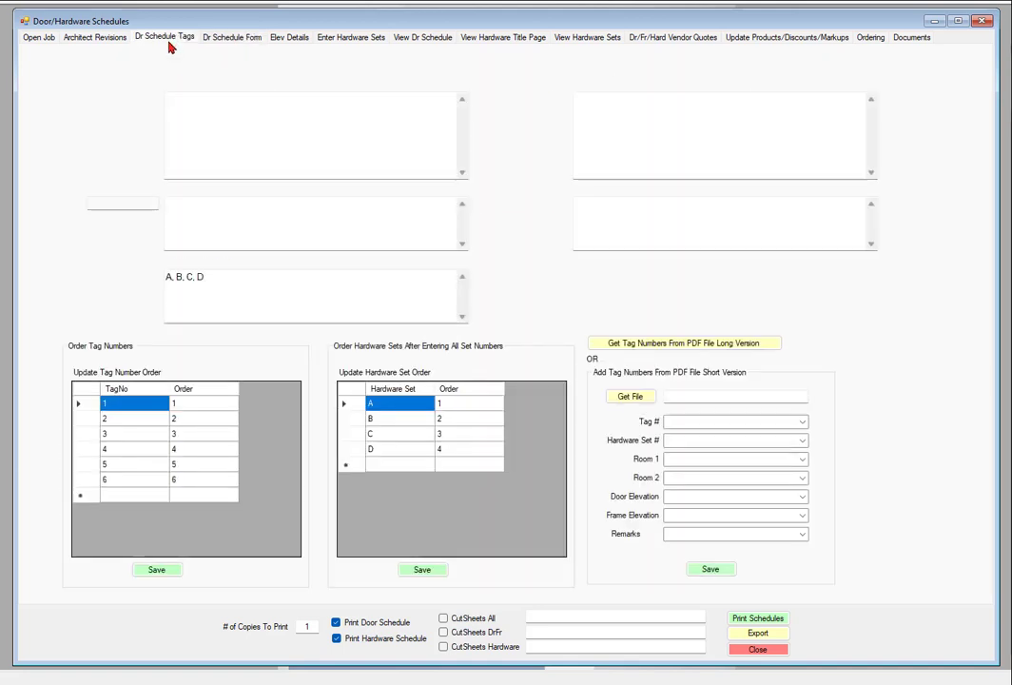
Add tag numbers 7, 8 and 9 to the existing tags of the job
left_click(199, 106)
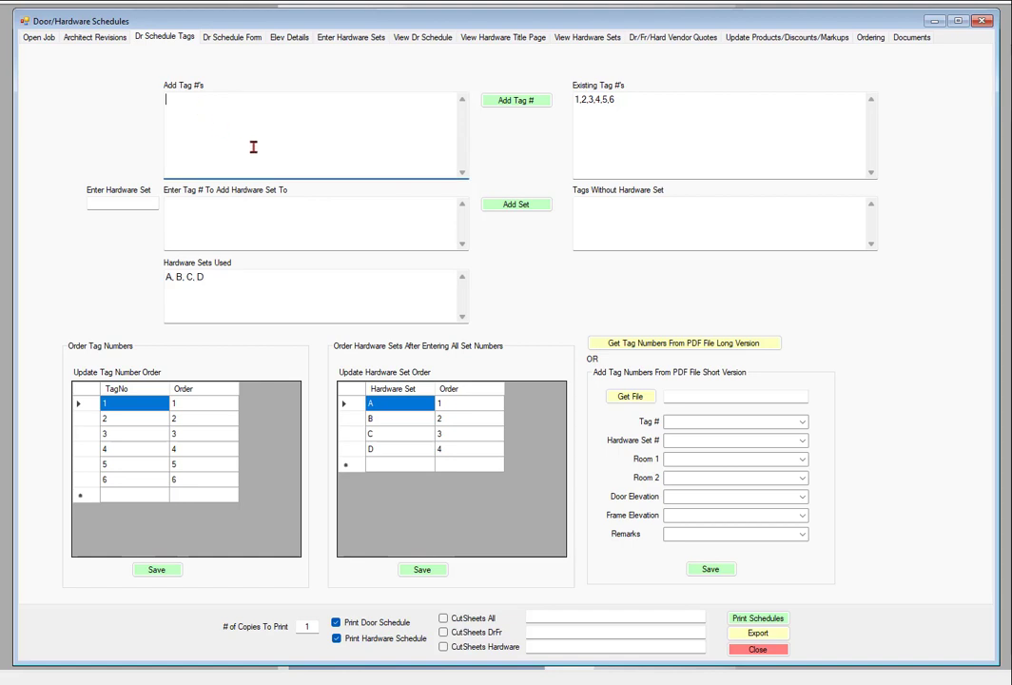
type("7,8,9")
left_click(520, 103)
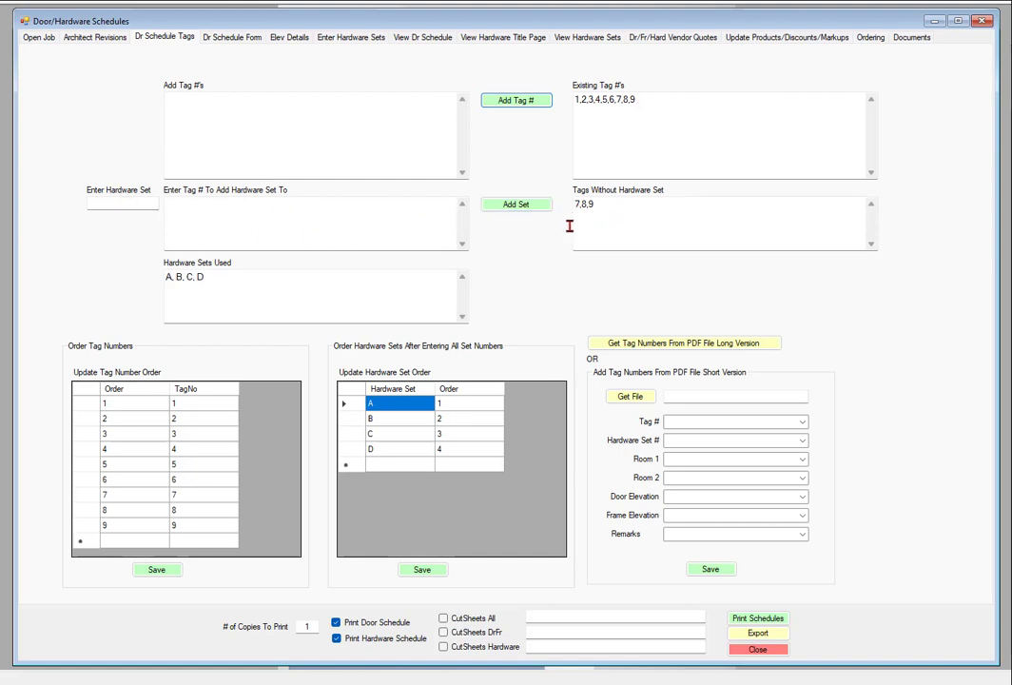
Assign hardware set B to tag 7
left_click(91, 205)
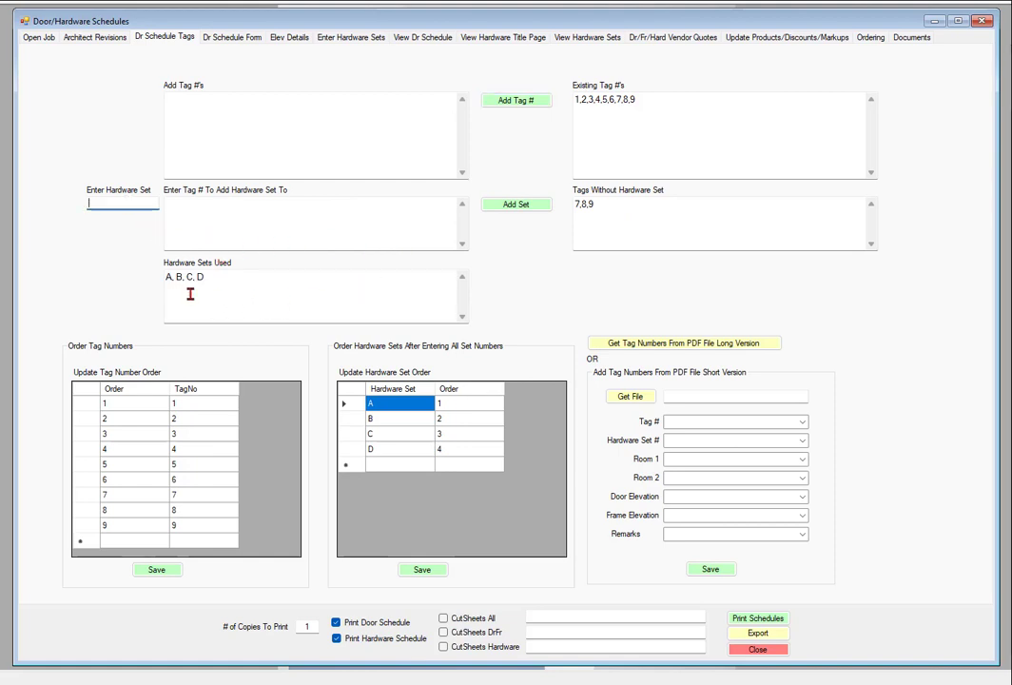
left_click(192, 200)
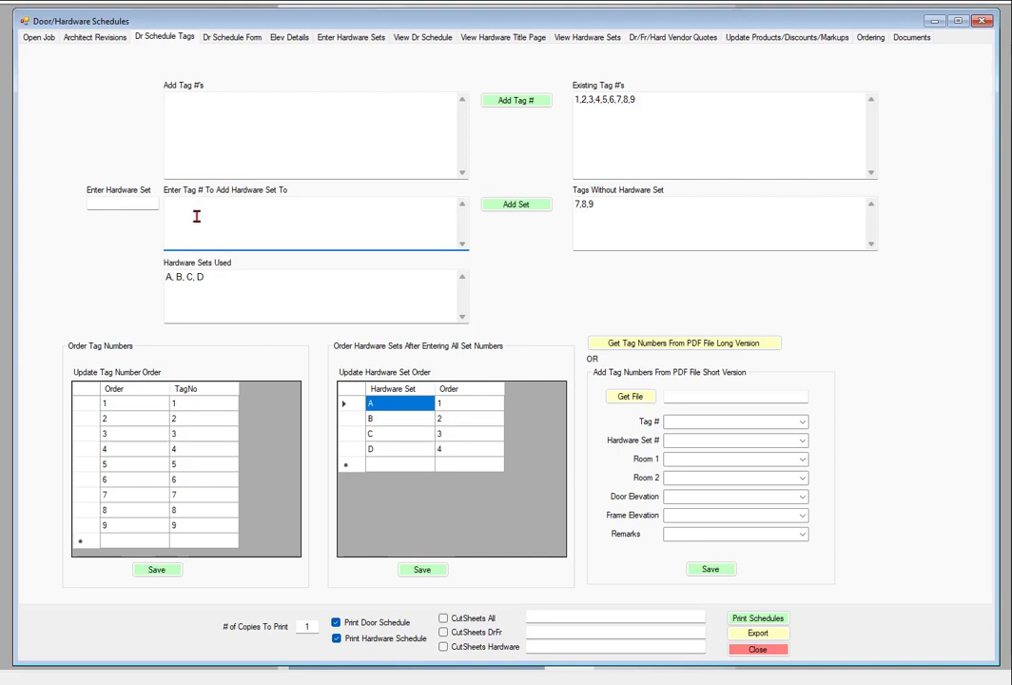
left_click(121, 200)
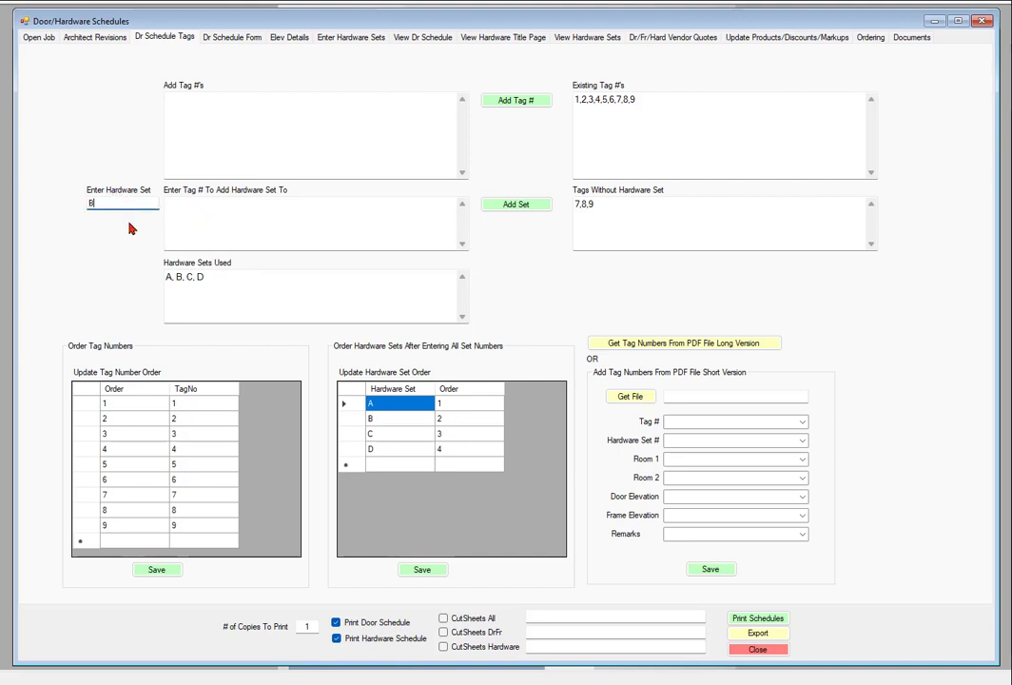
left_click(219, 213)
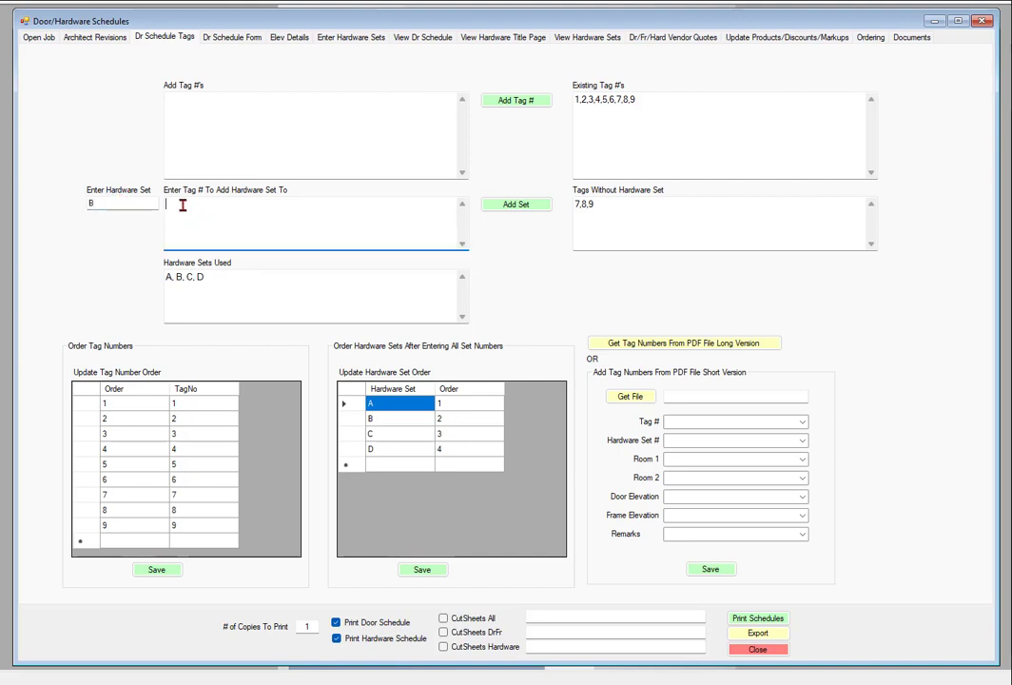
type("7")
left_click(522, 205)
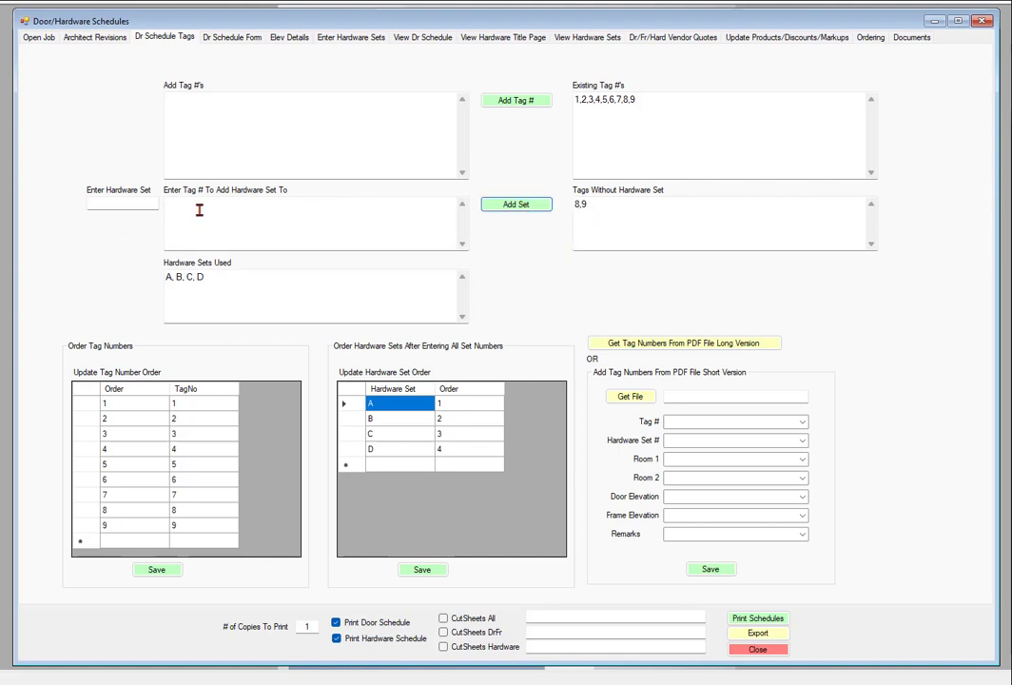
Assign a new hardware set E to tags 8 and 9
left_click(122, 201)
left_click(215, 211)
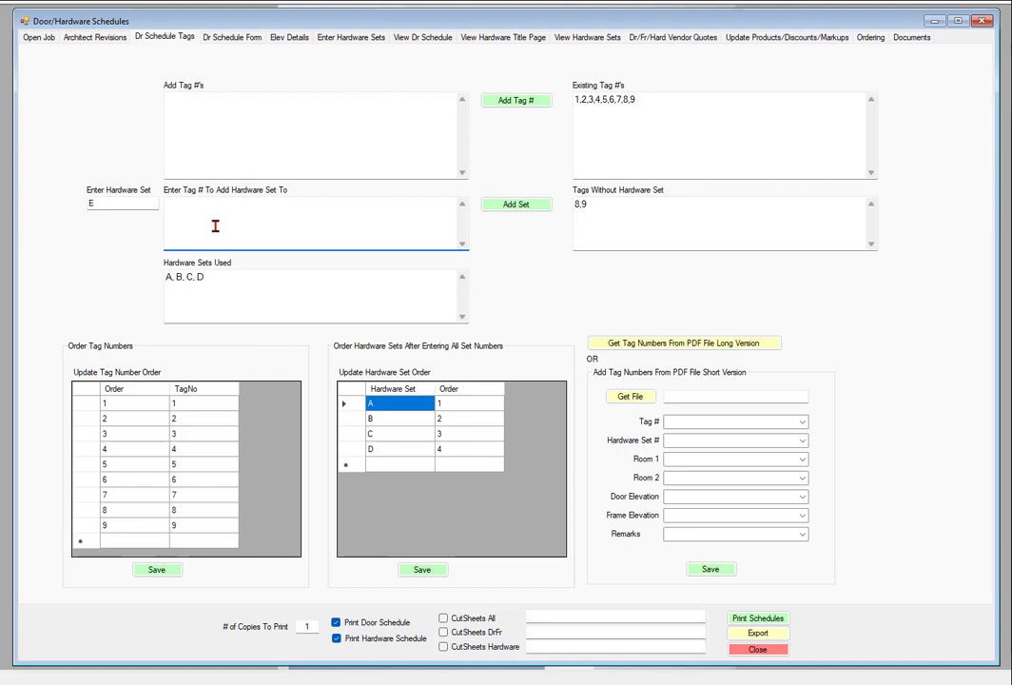
type("8,9")
left_click(526, 205)
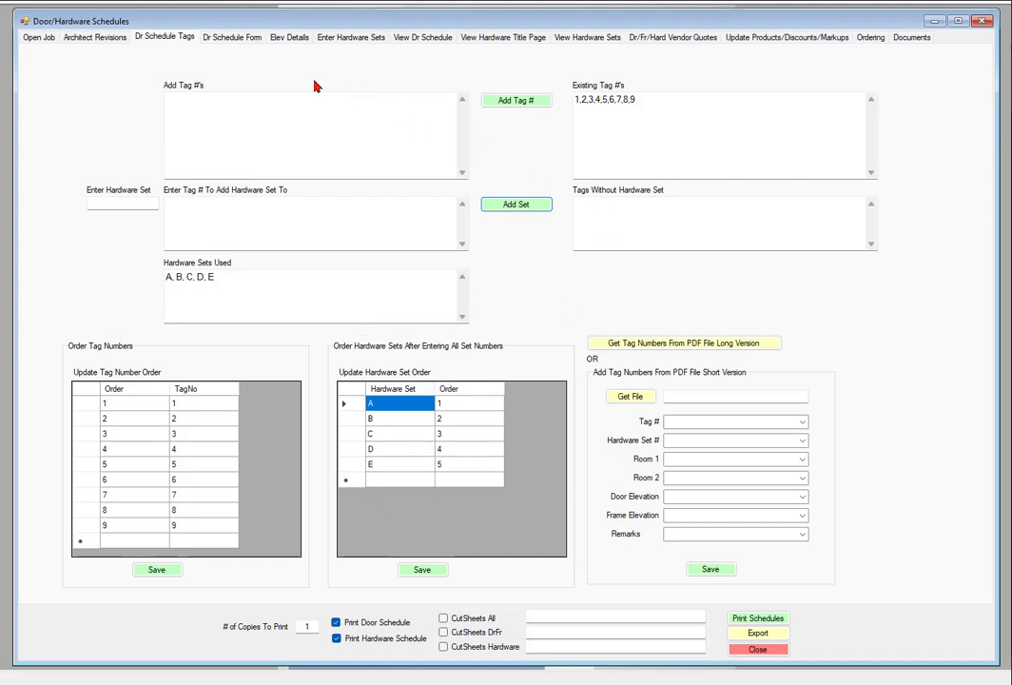
Review the hardware sets of all tags through tag 9 in the door schedule form, and return to the schedule tags page
left_click(233, 38)
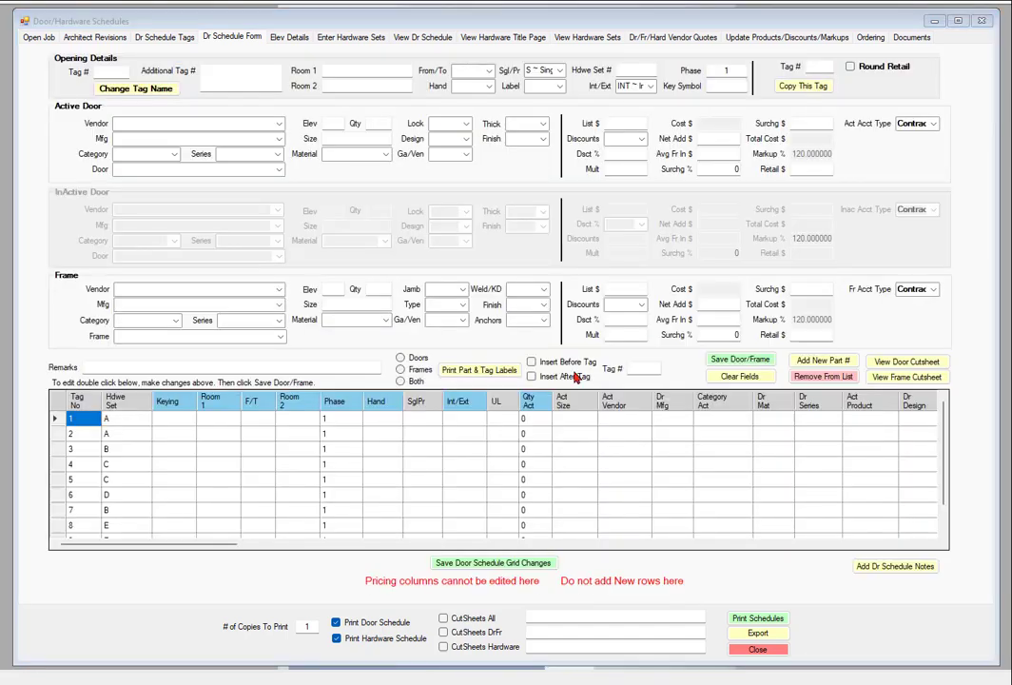
scroll(111, 477, "down", 1)
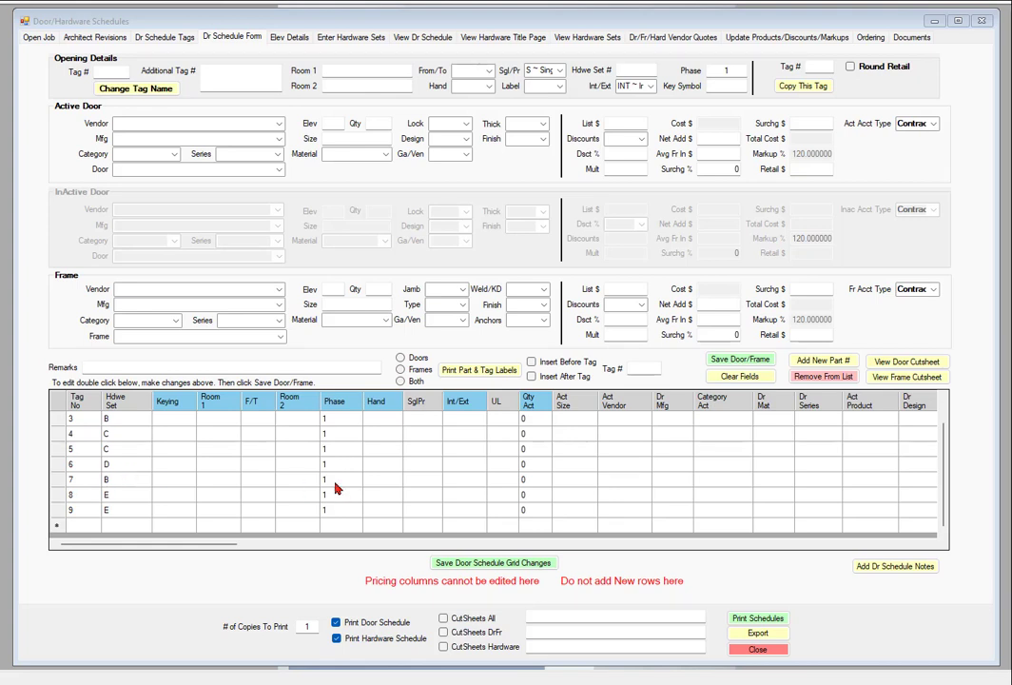
scroll(294, 473, "up", 1)
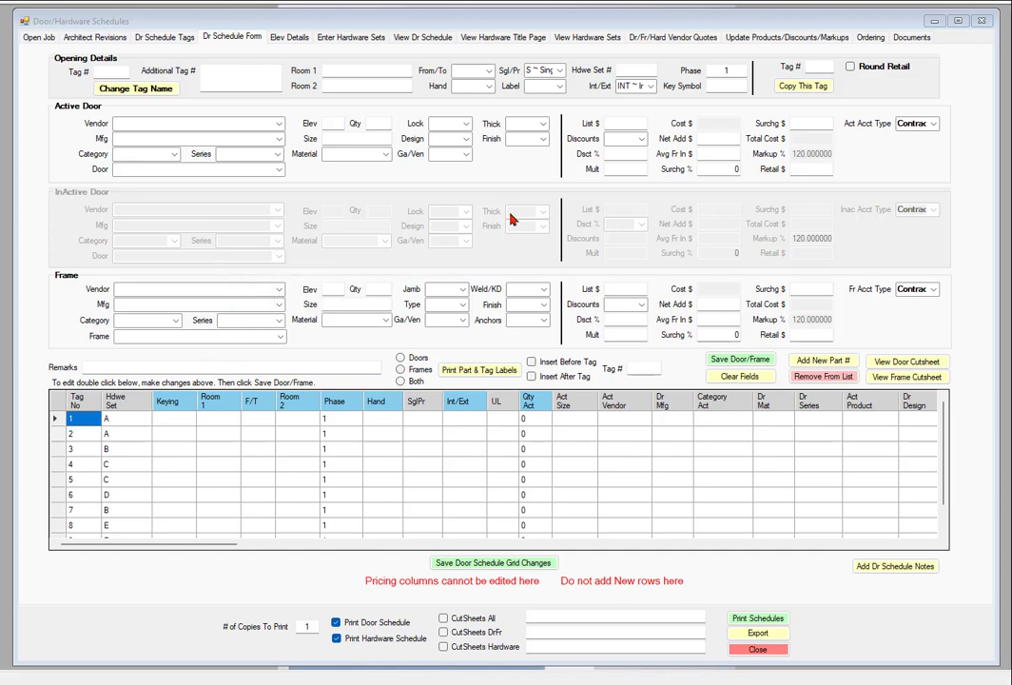
left_click(169, 38)
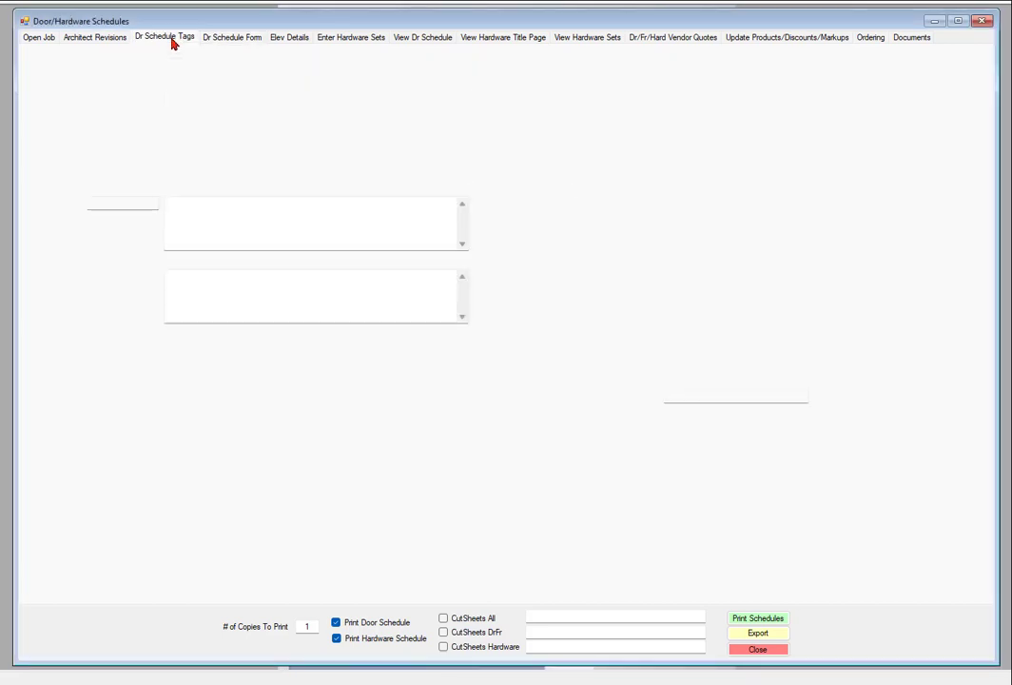